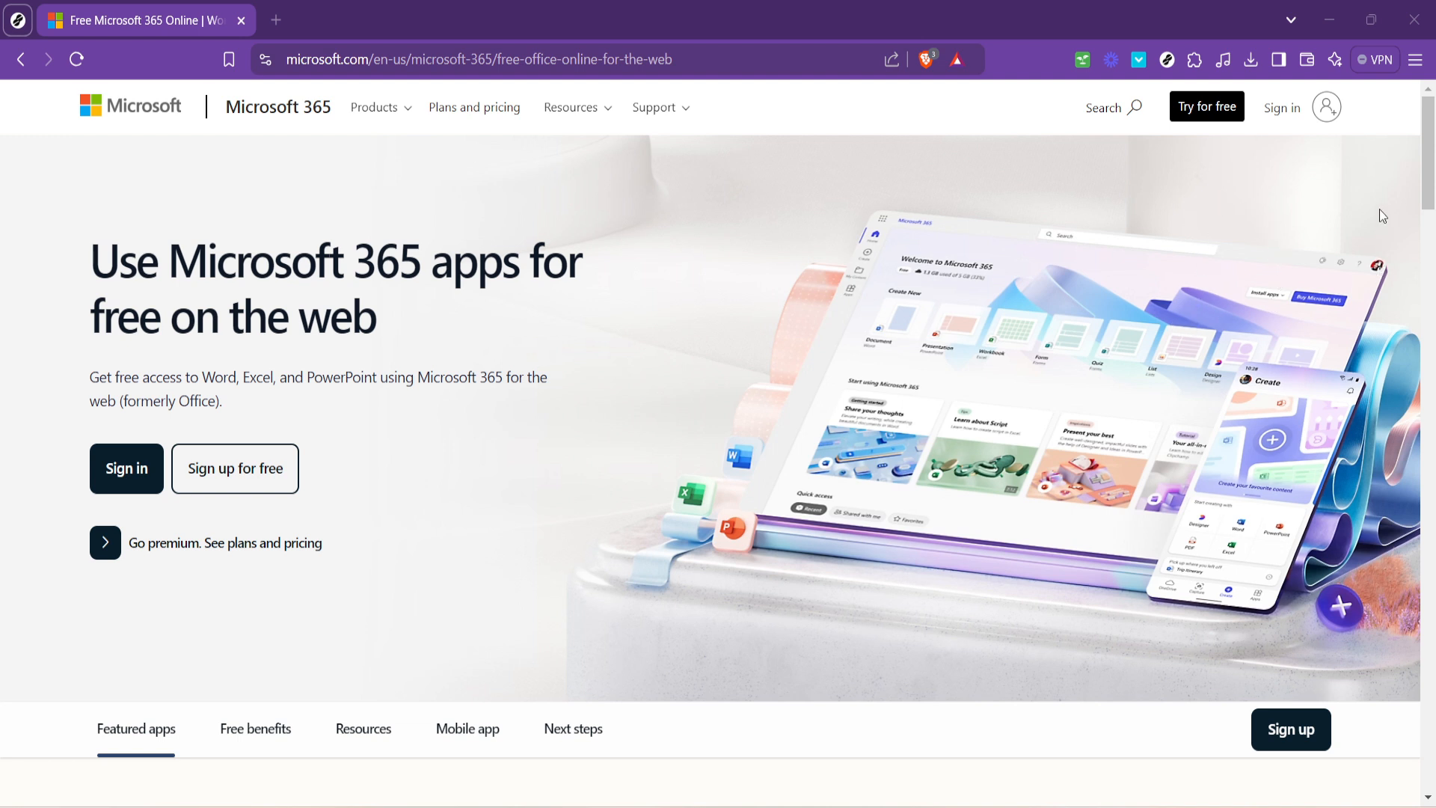
Sign in to the Microsoft 365 account with the saved e-mail address.
click(1291, 114)
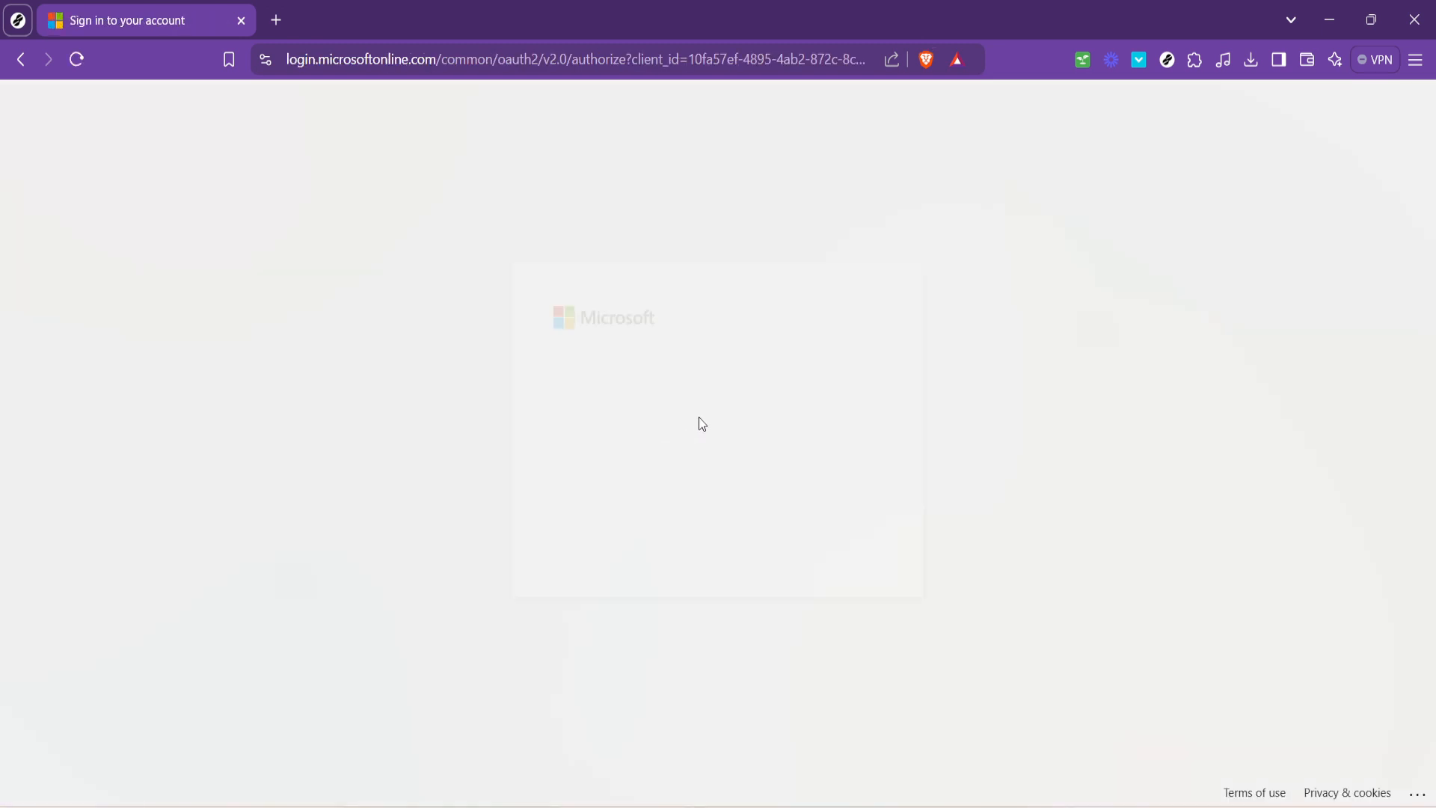
click(669, 374)
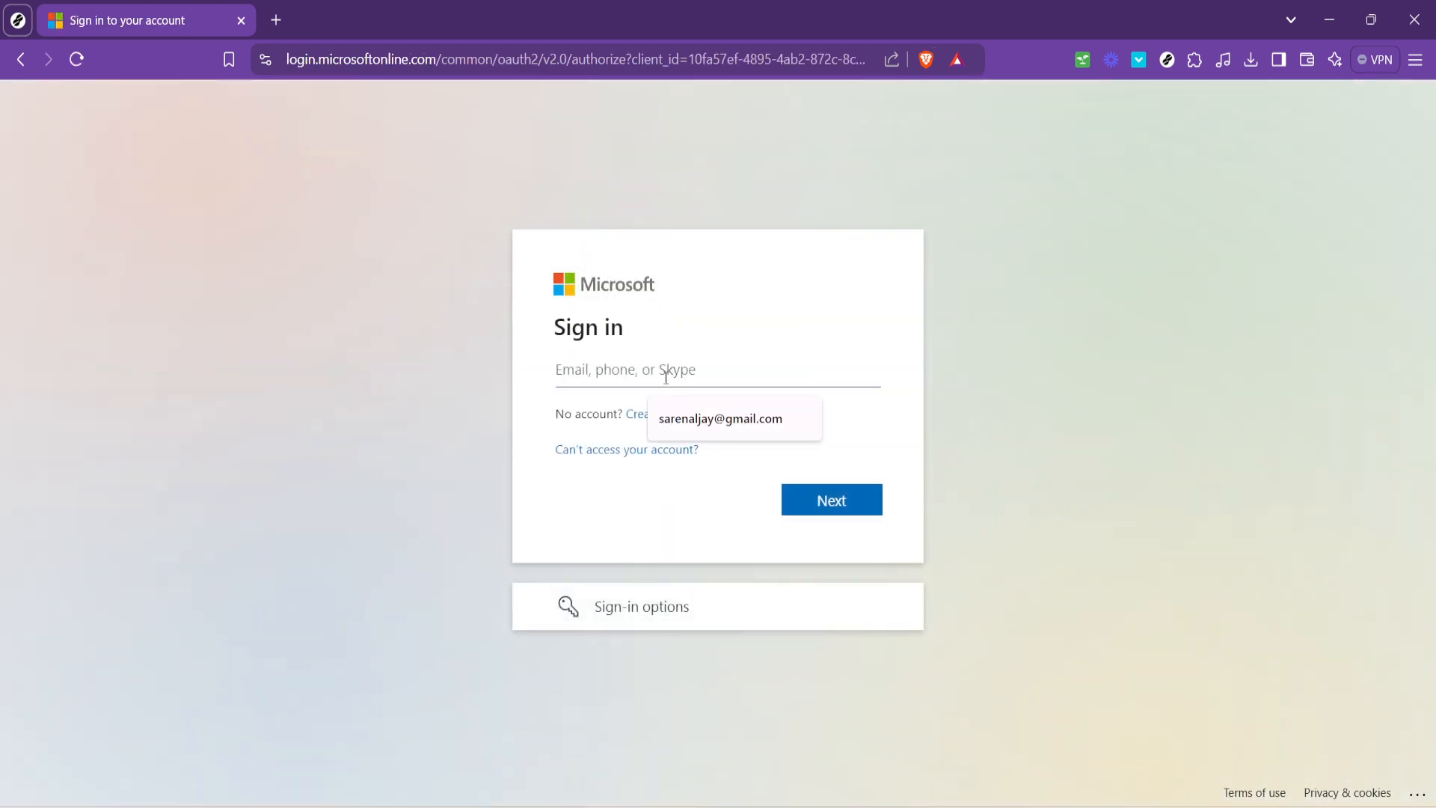
click(711, 417)
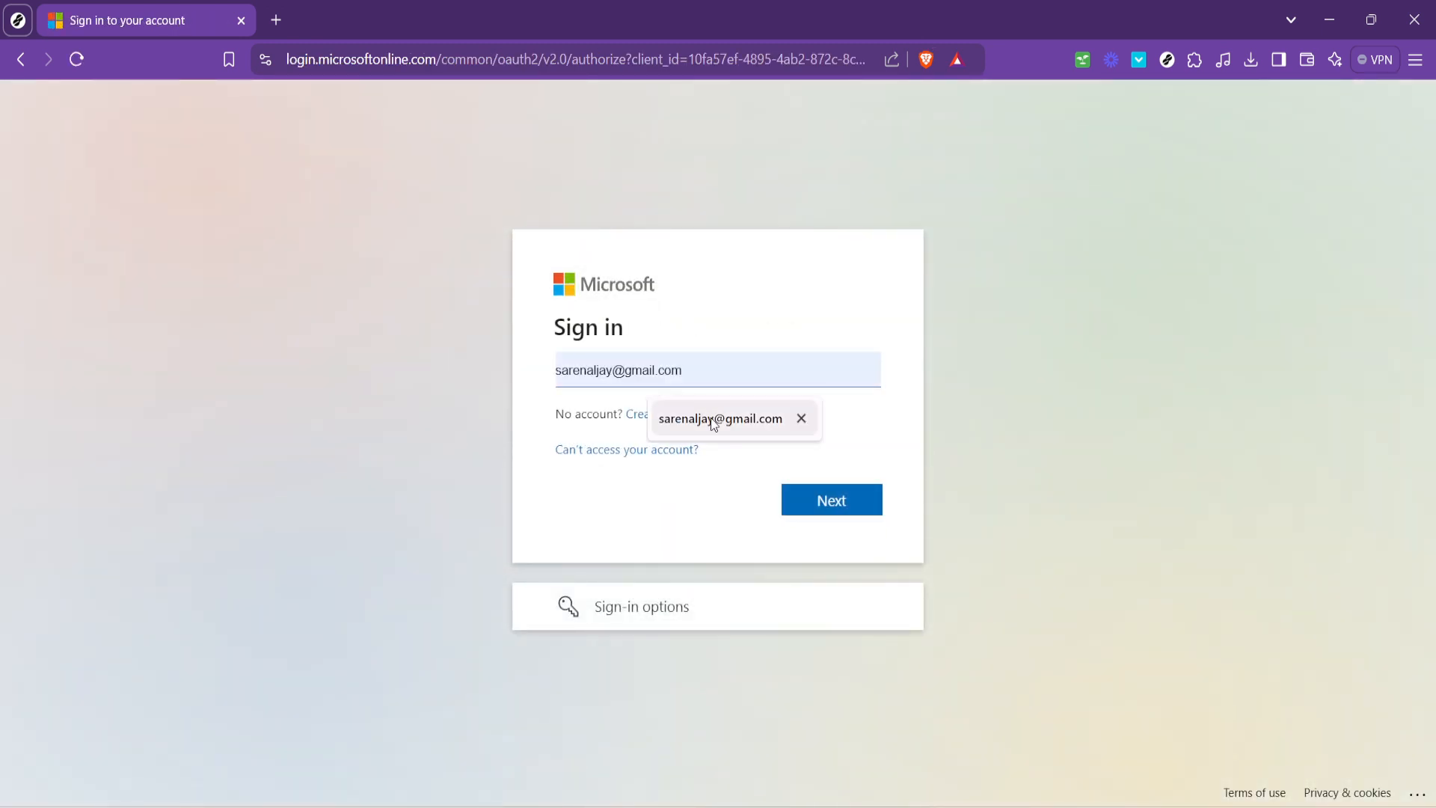
click(799, 497)
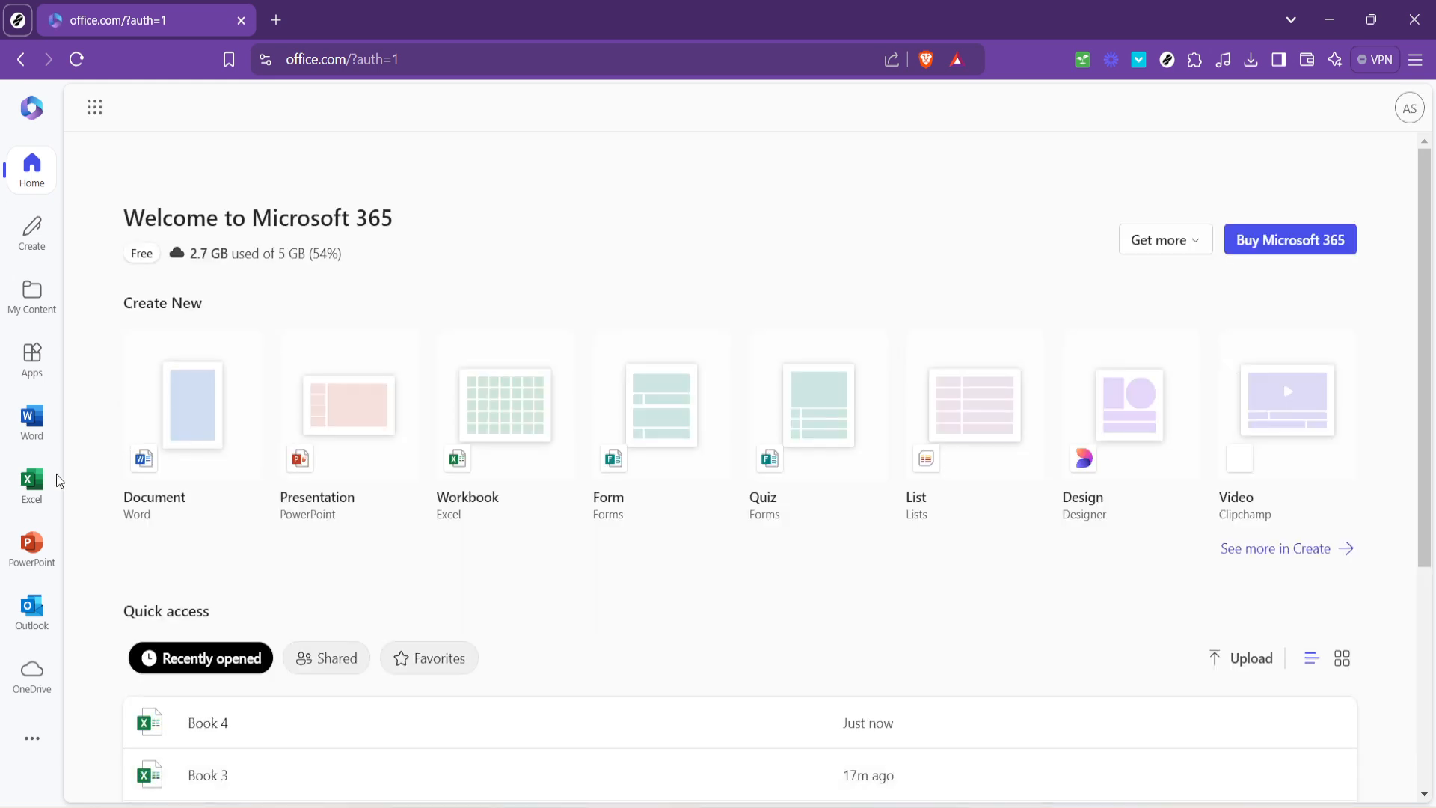
Open the Book 4 workbook from the recent Excel files.
click(55, 481)
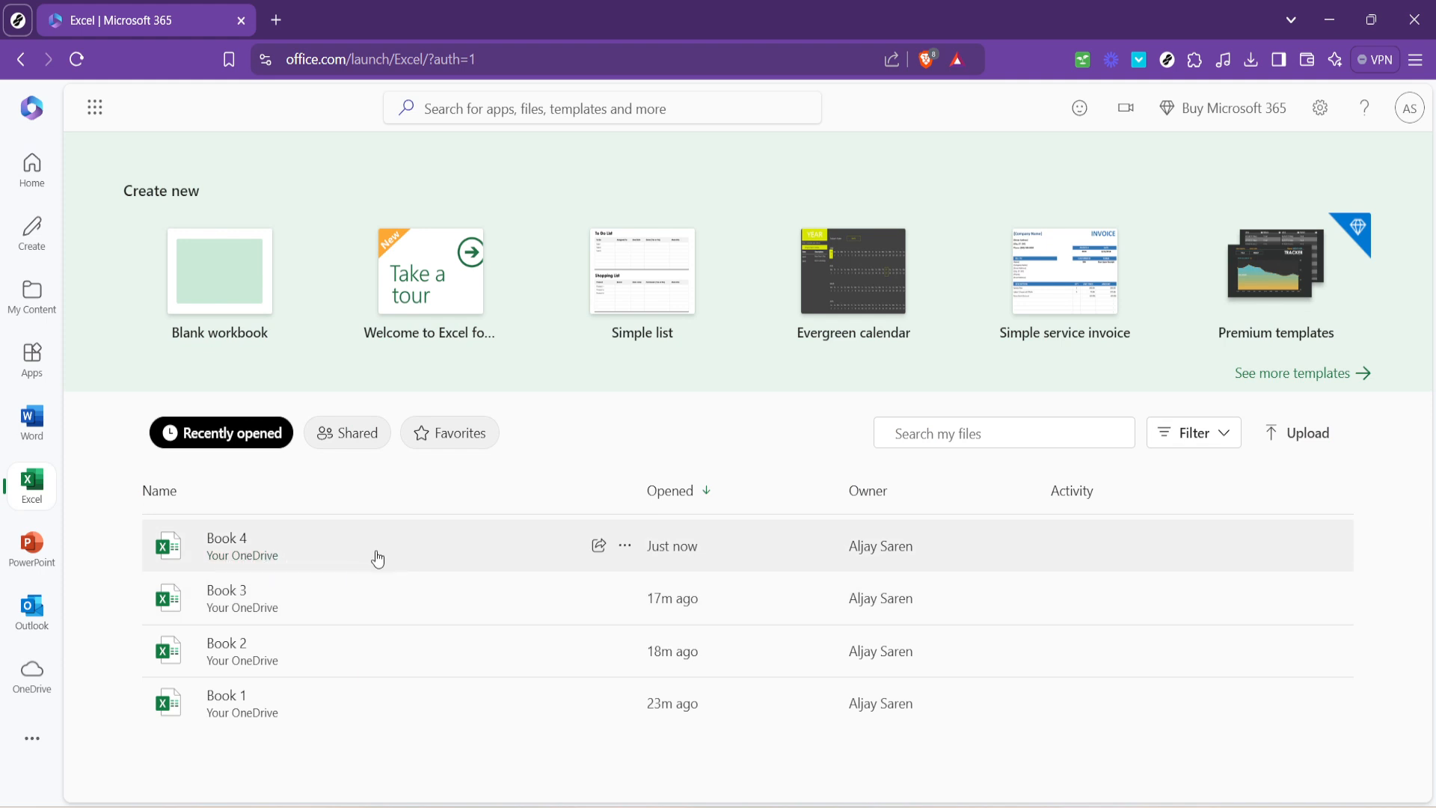
click(343, 540)
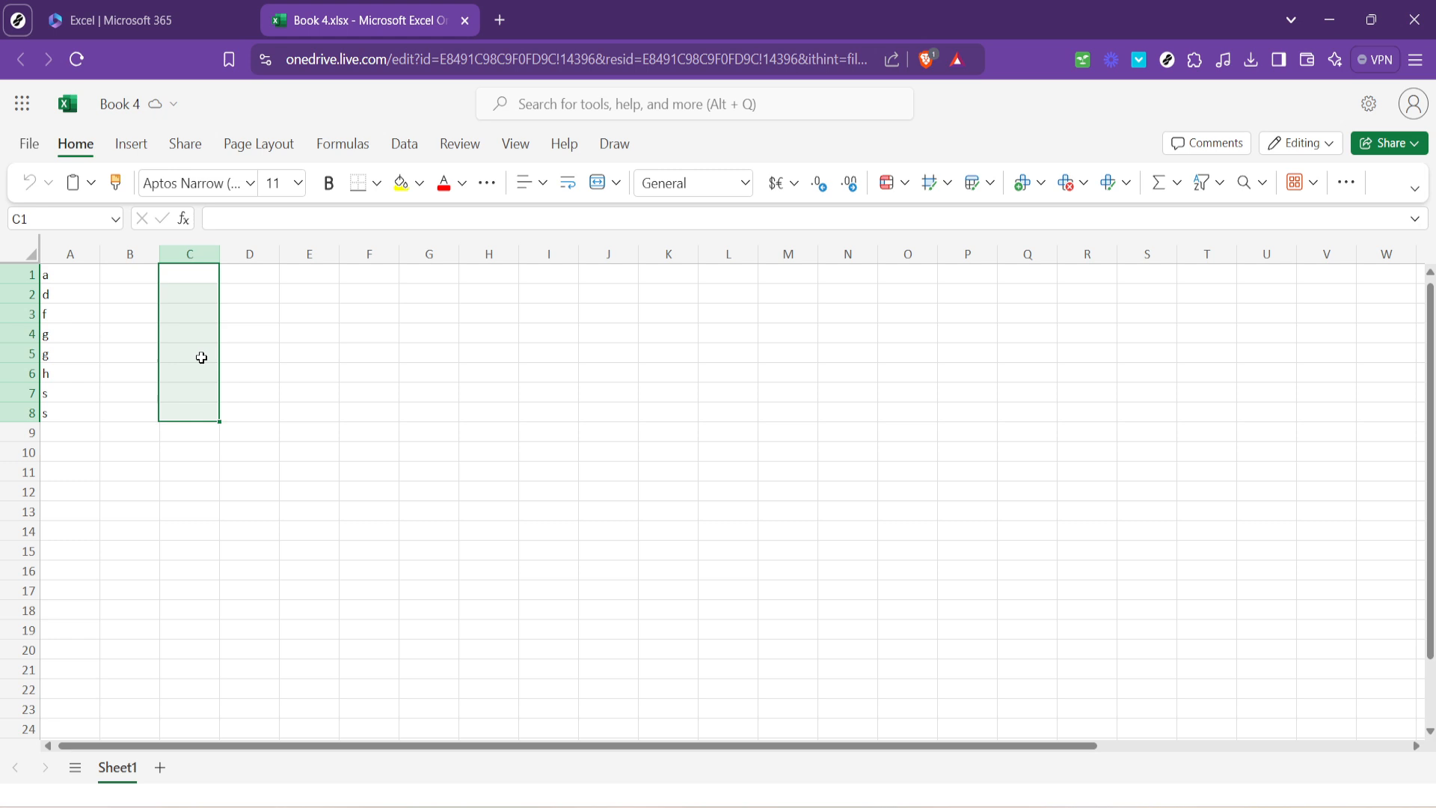
click(233, 303)
click(140, 290)
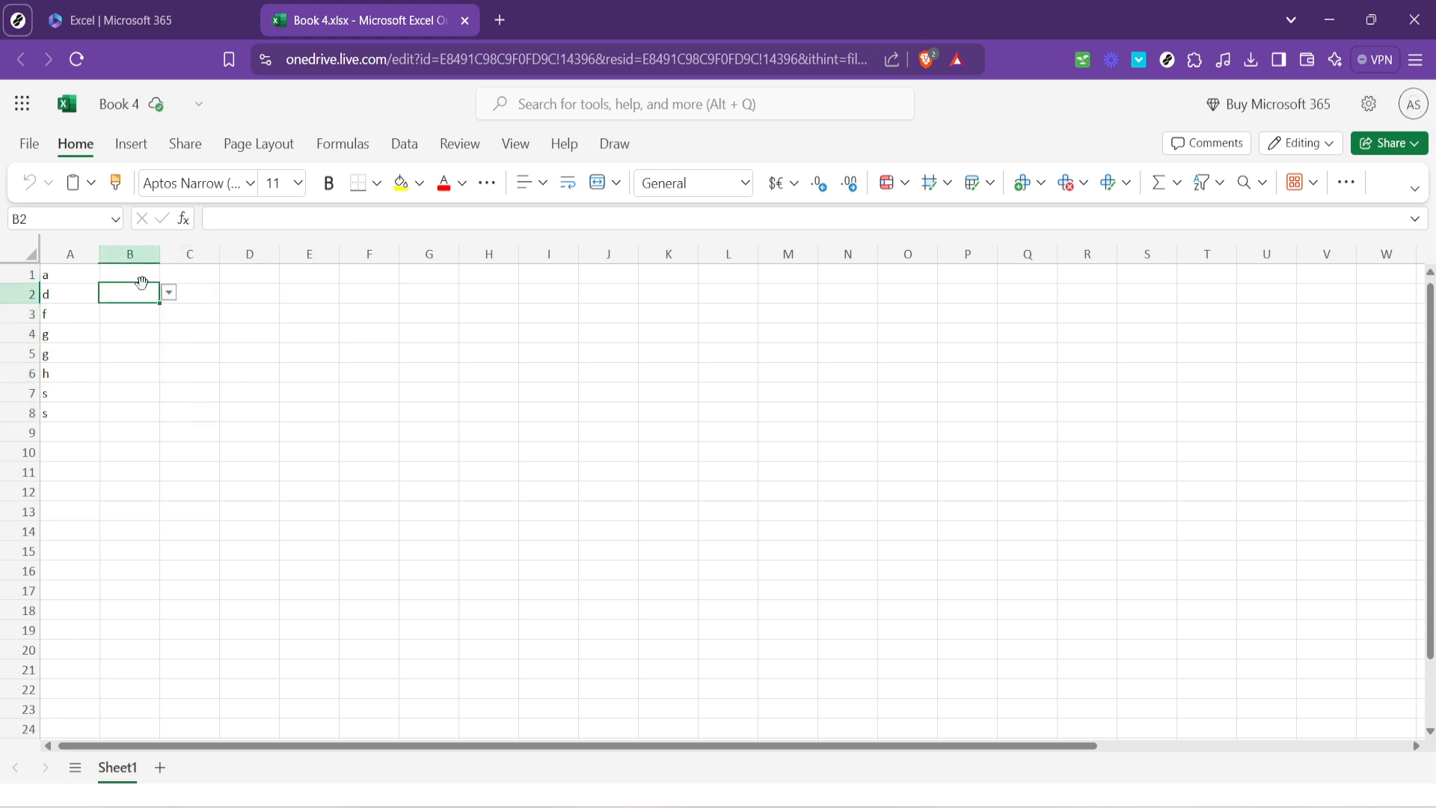
click(143, 282)
drag(143, 282, 193, 414)
click(214, 277)
key(F2)
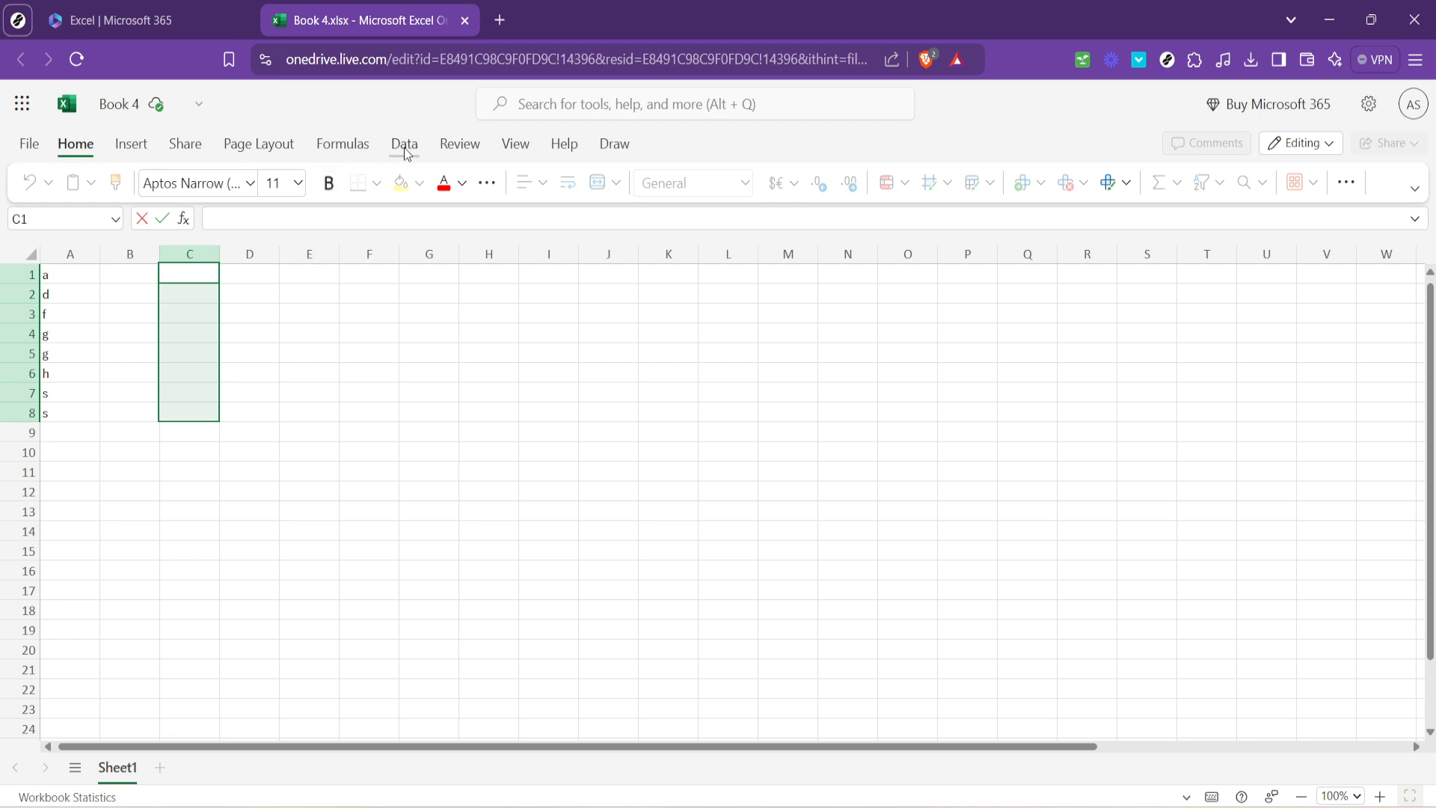
click(1297, 147)
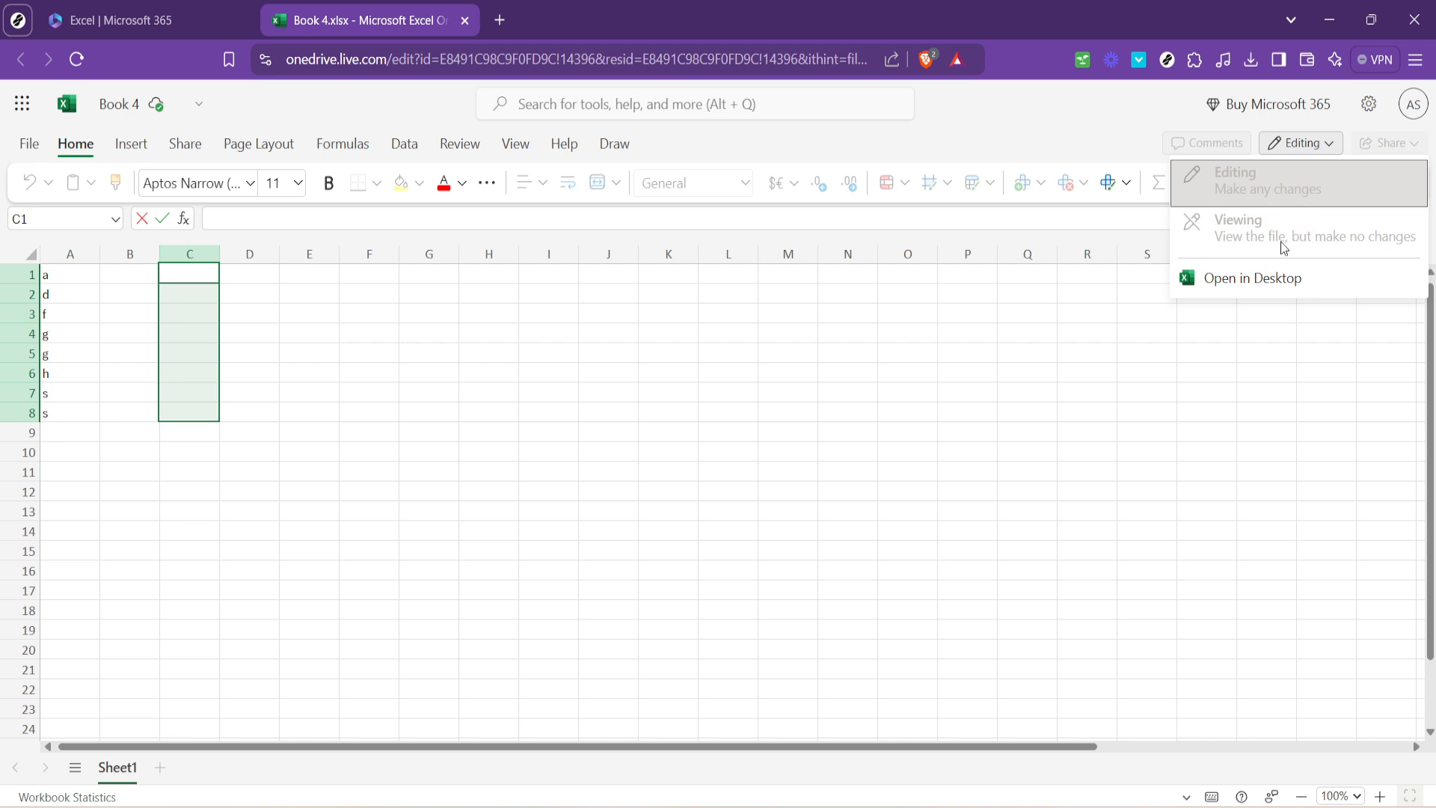
click(583, 400)
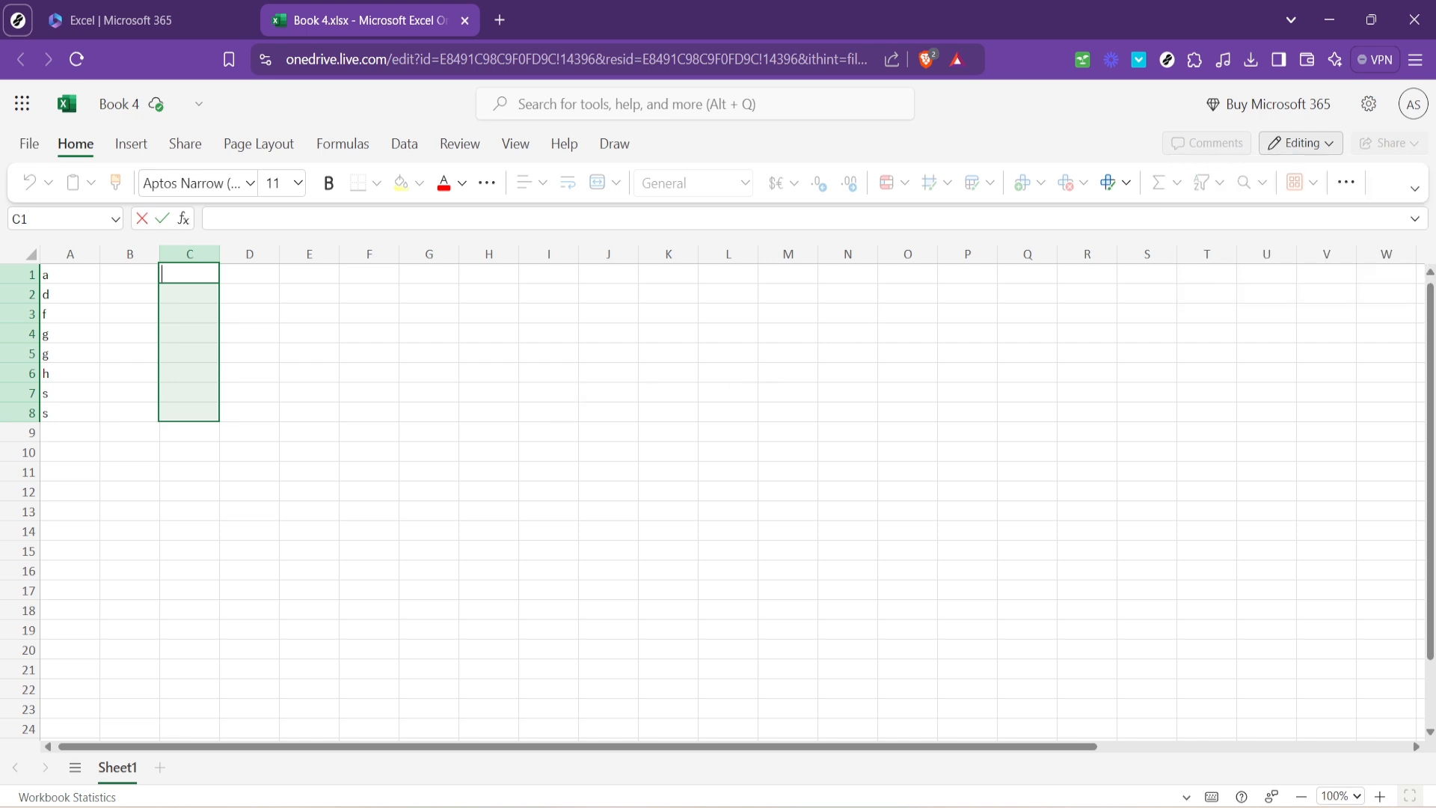
click(752, 352)
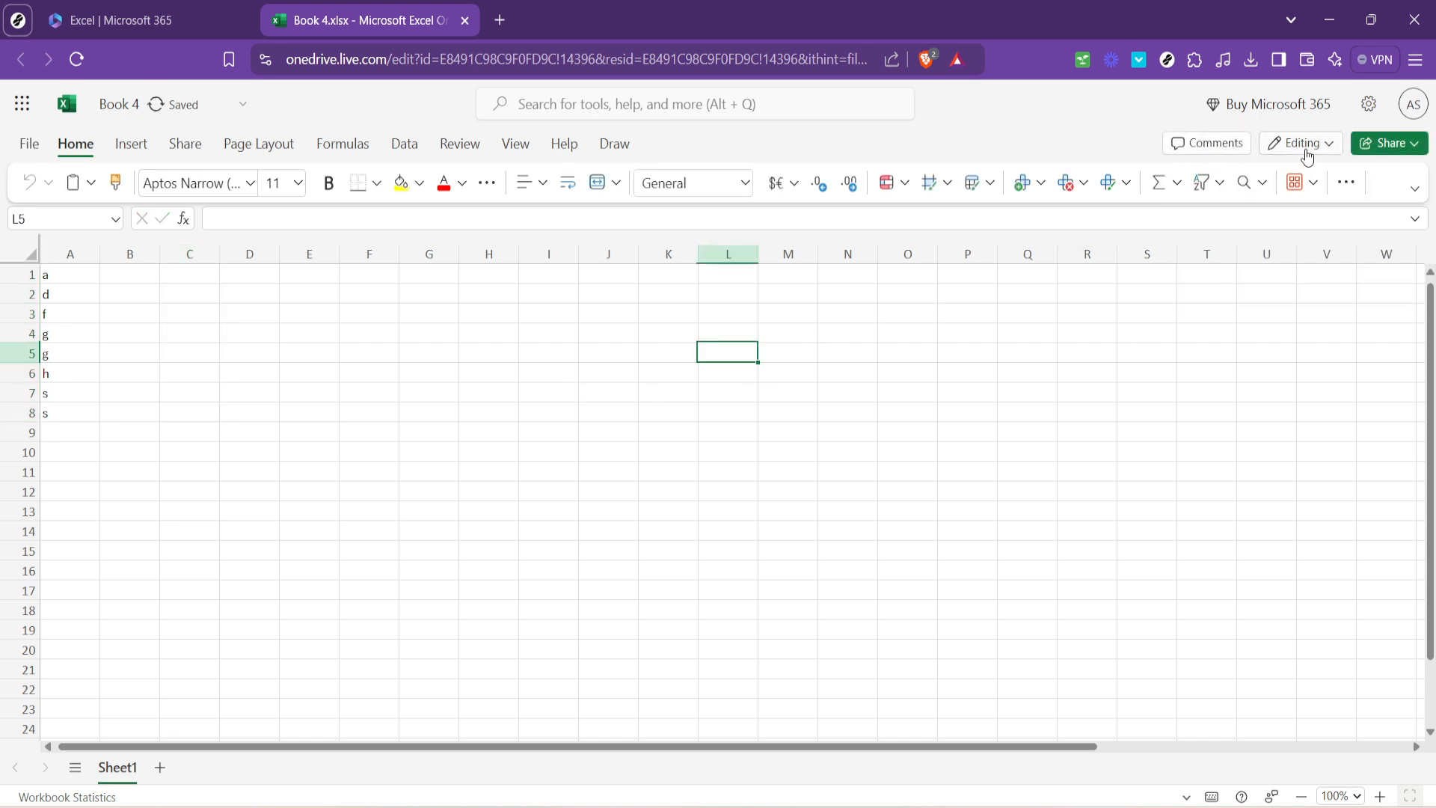
Apply List data validation to cells C1:C6 with the source range =$A$1:$A$6.
drag(270, 280, 180, 379)
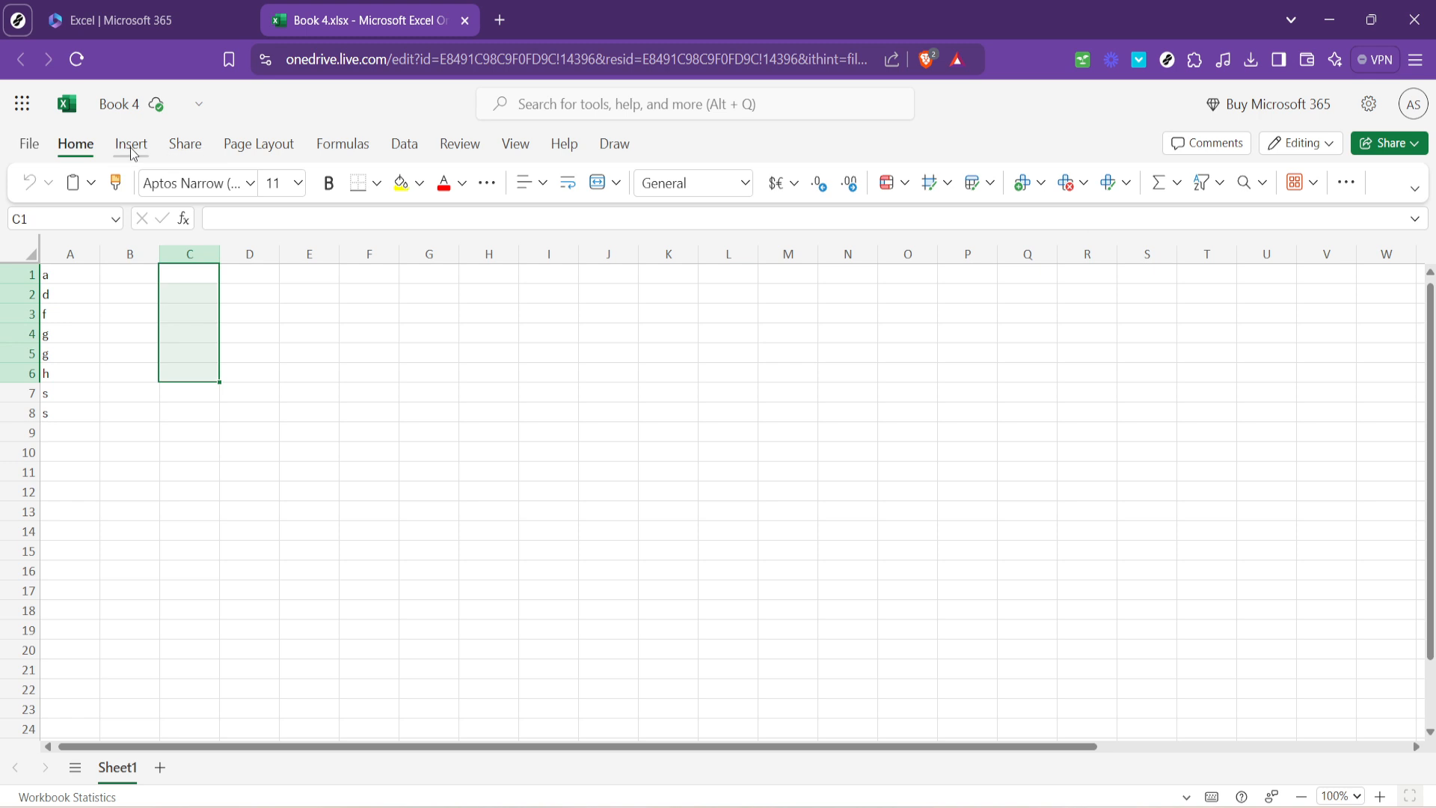
click(403, 149)
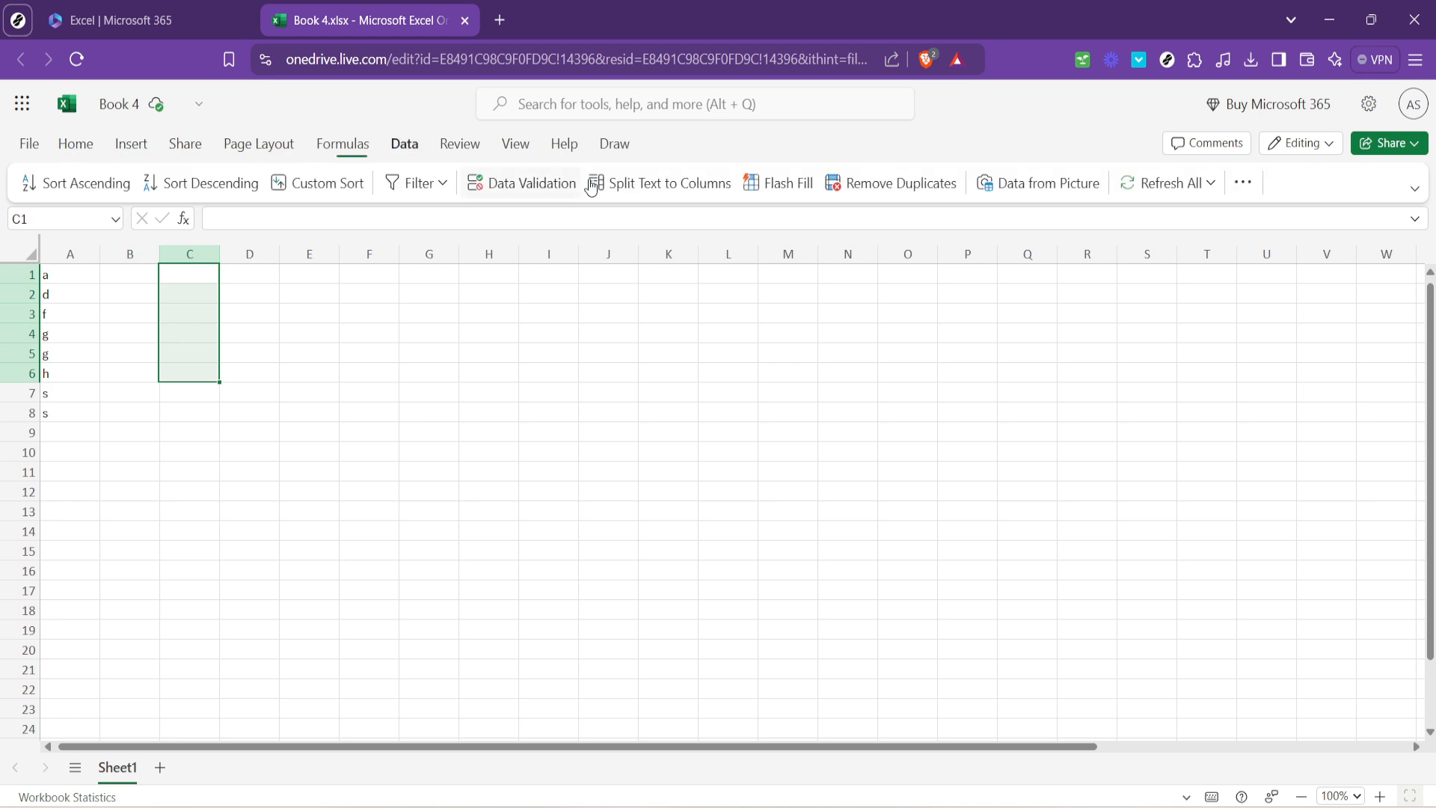
click(529, 187)
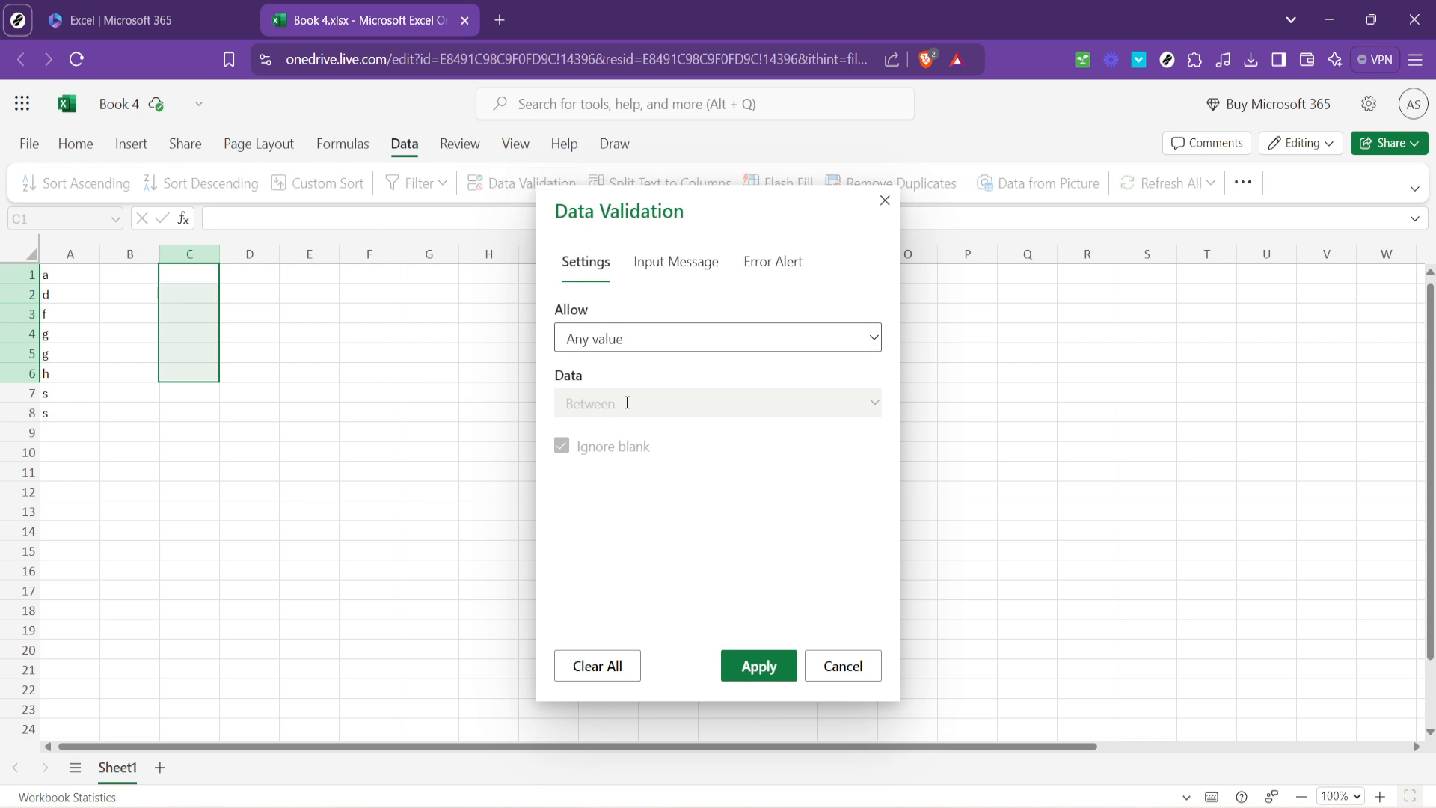
click(714, 337)
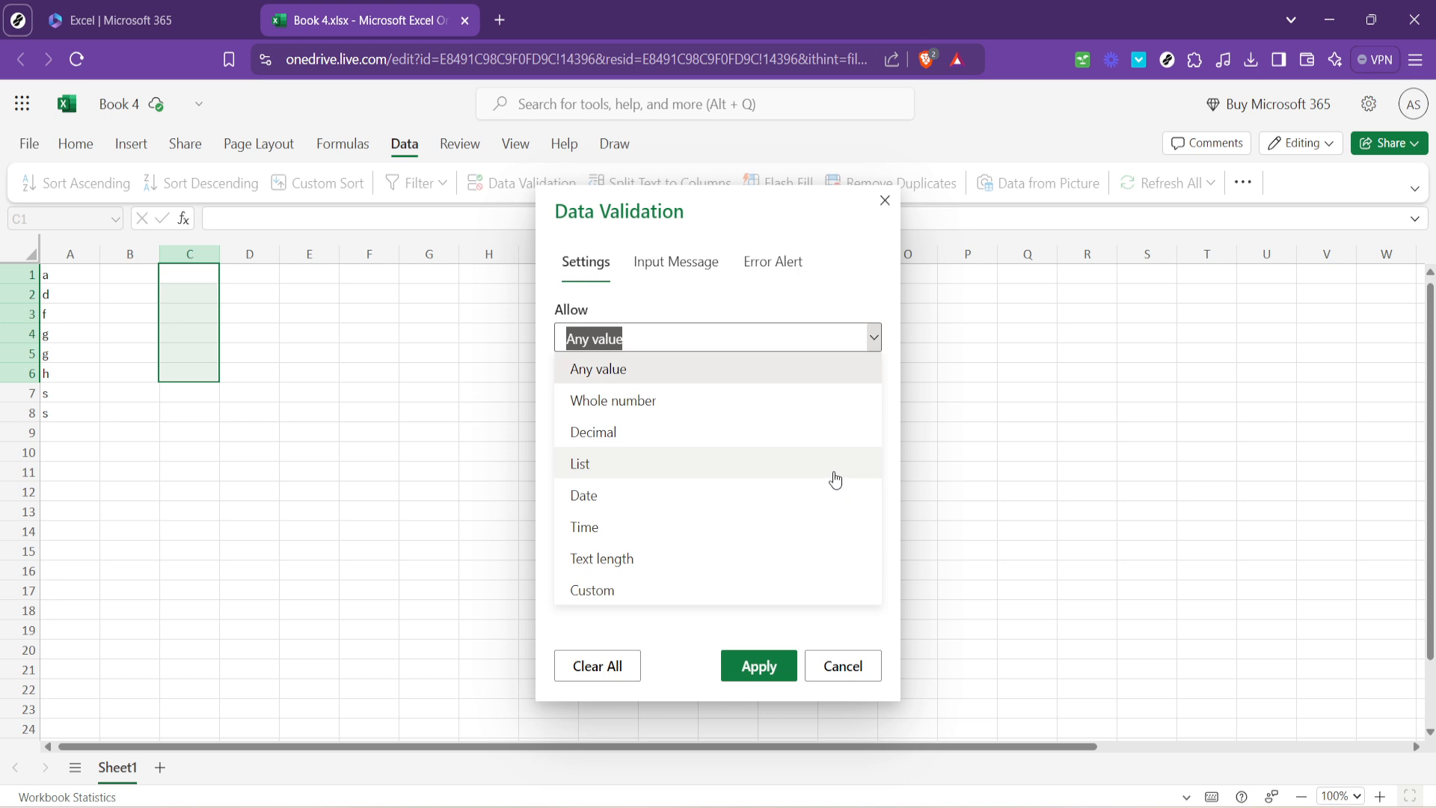
click(688, 476)
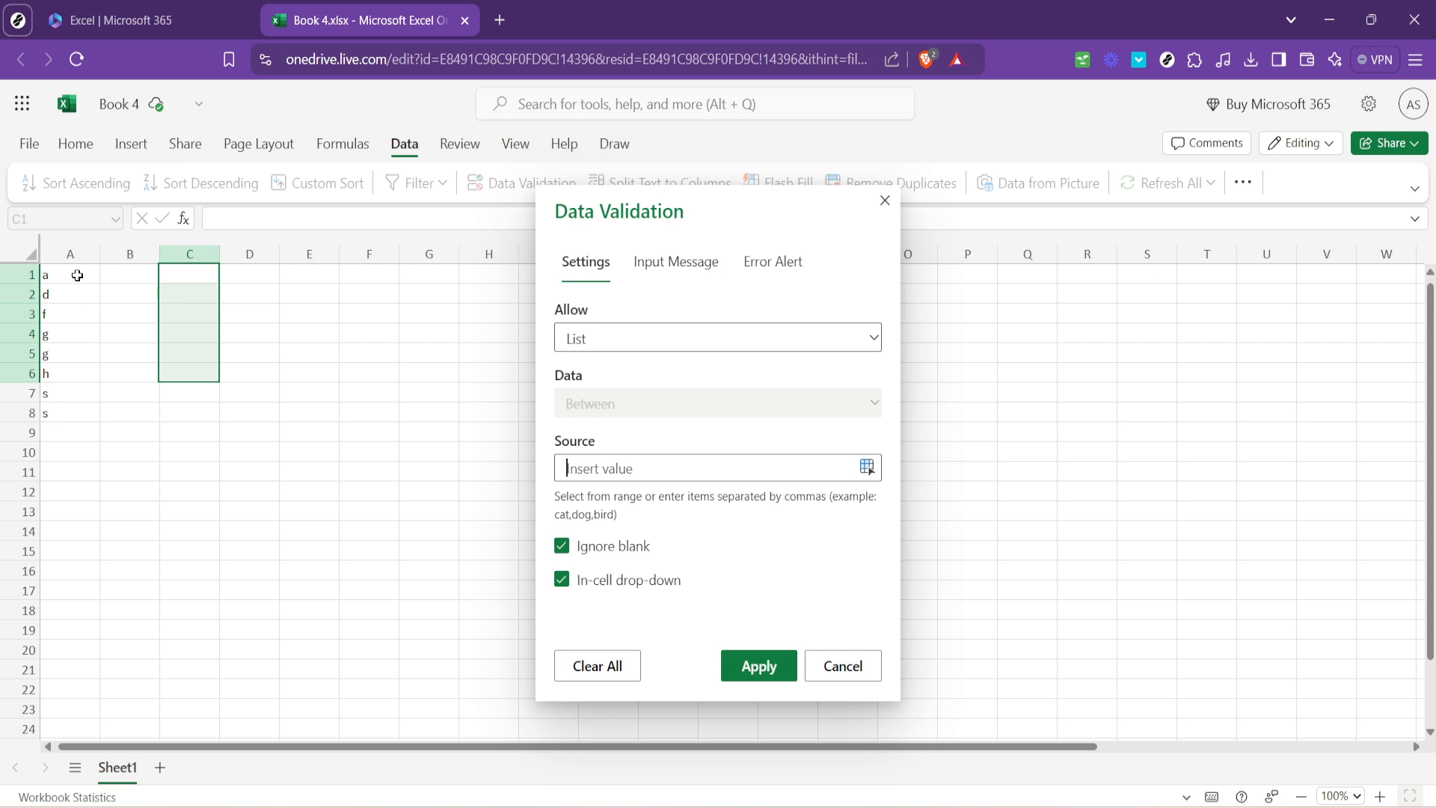
drag(77, 275, 81, 311)
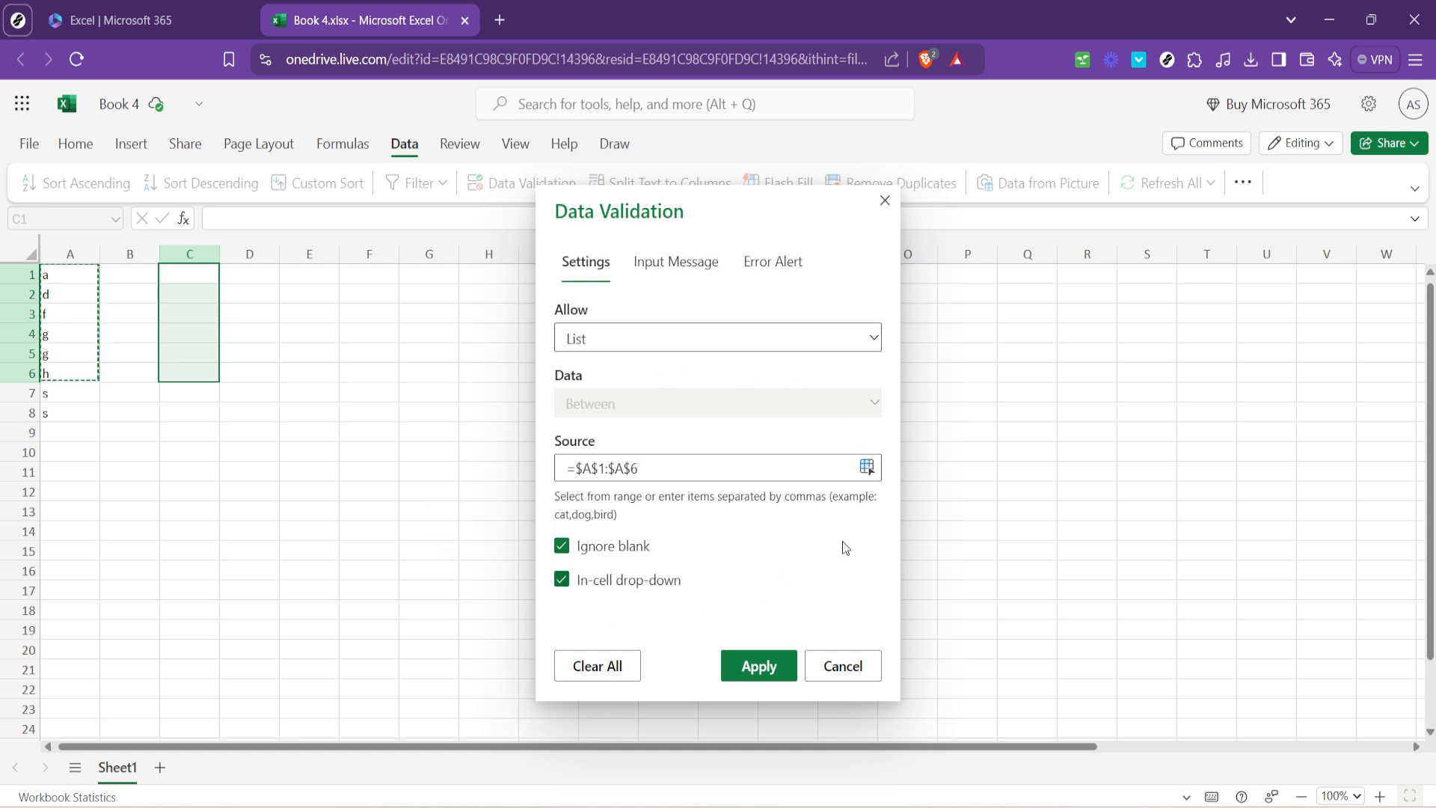
click(757, 665)
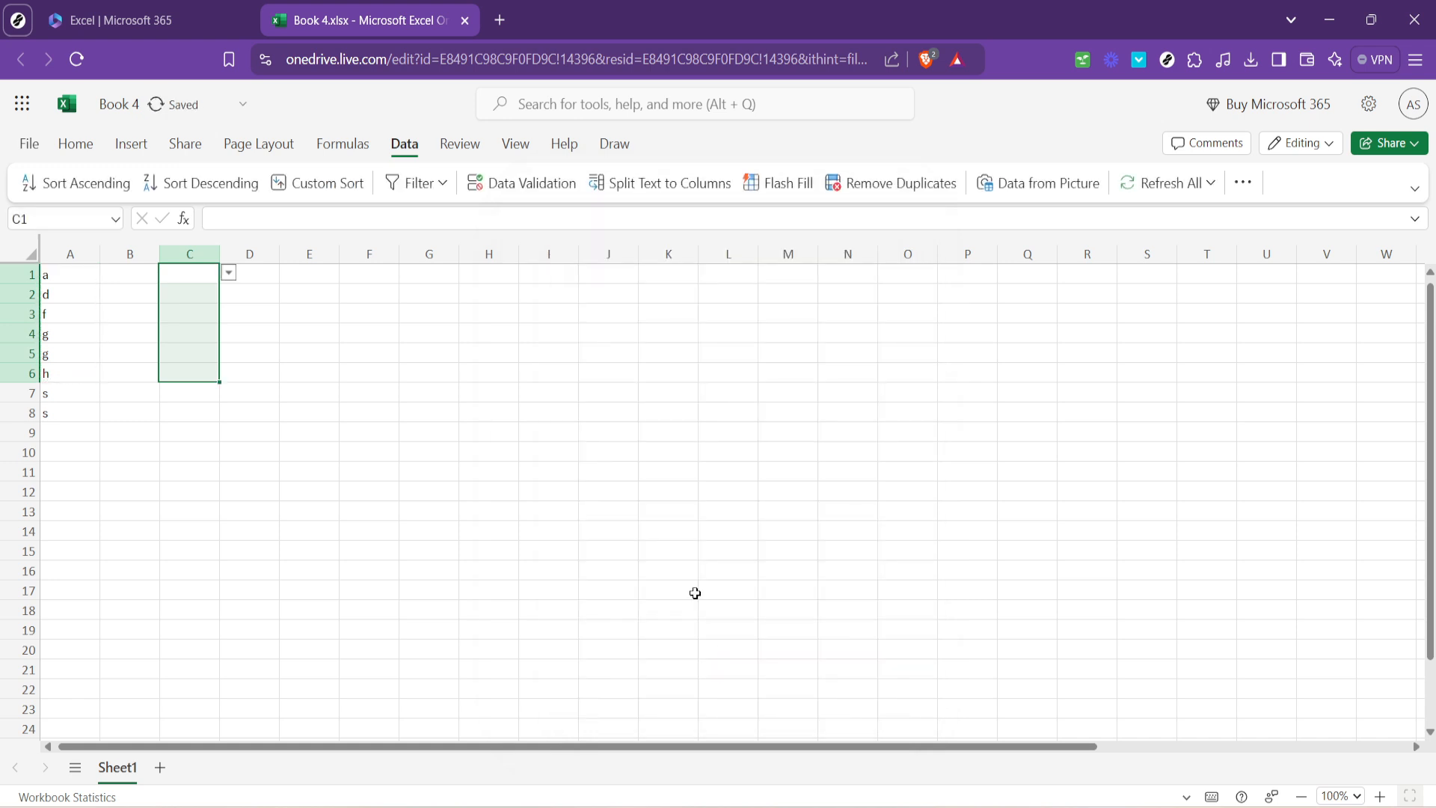
Test C1's drop-down list by choosing d and then g.
click(256, 313)
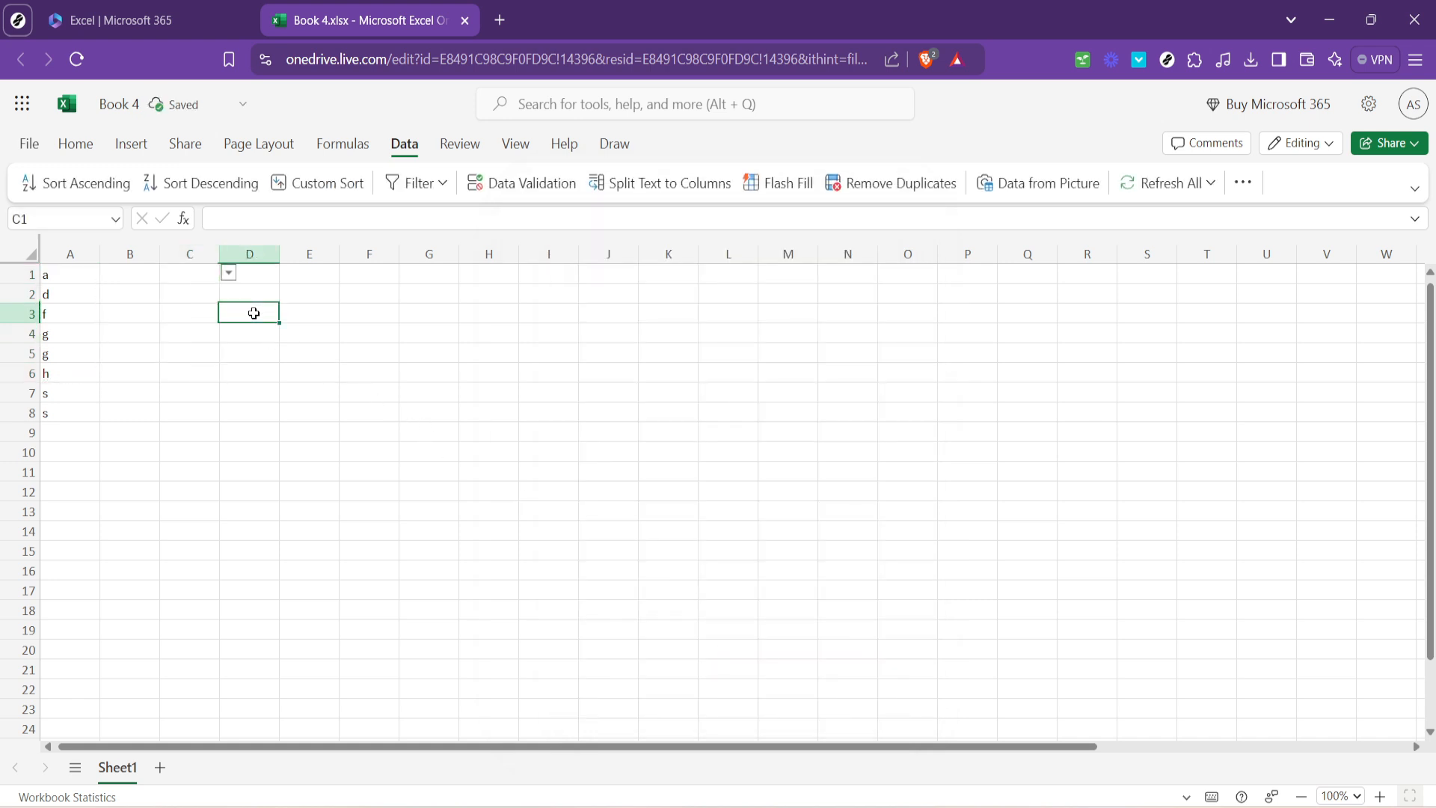
click(198, 277)
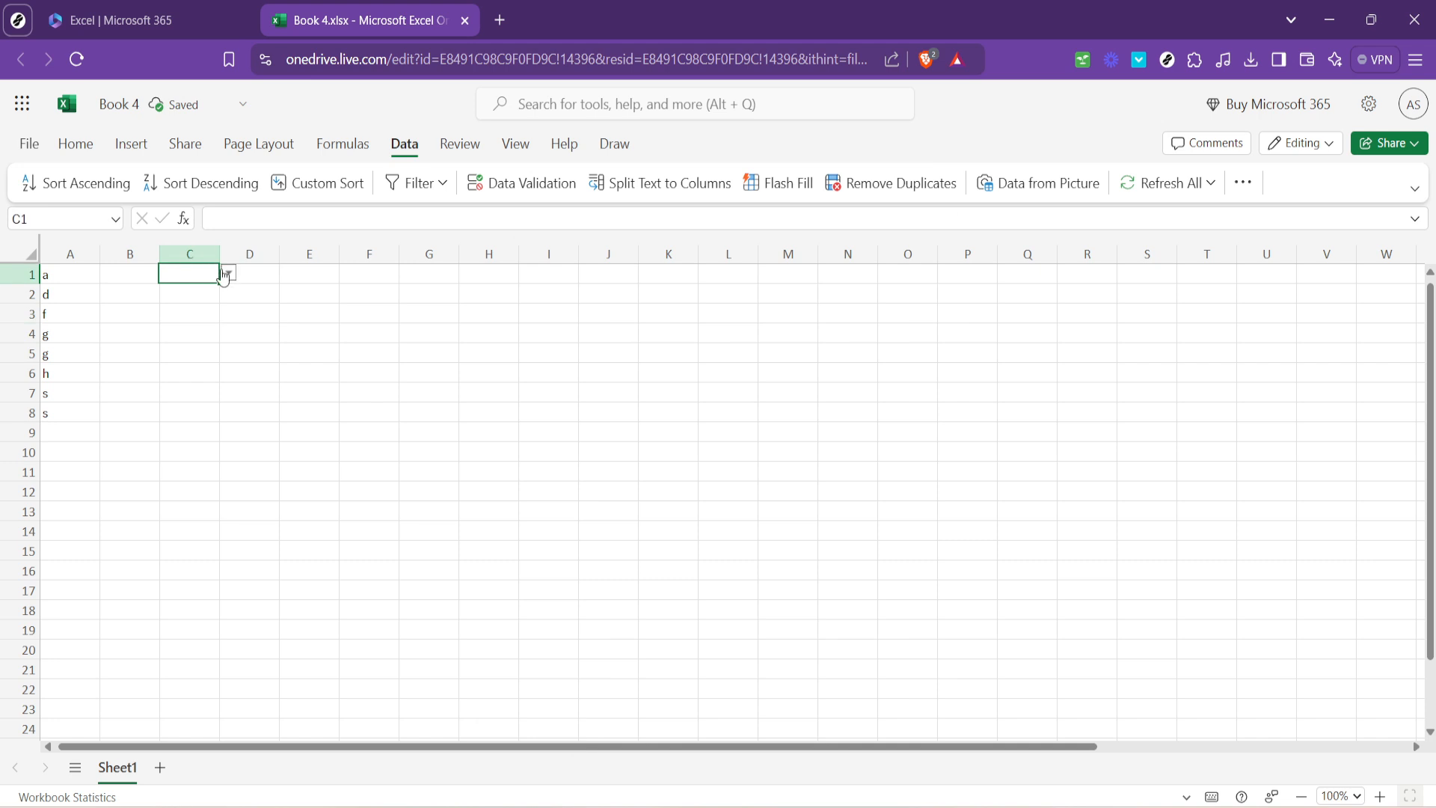
click(228, 273)
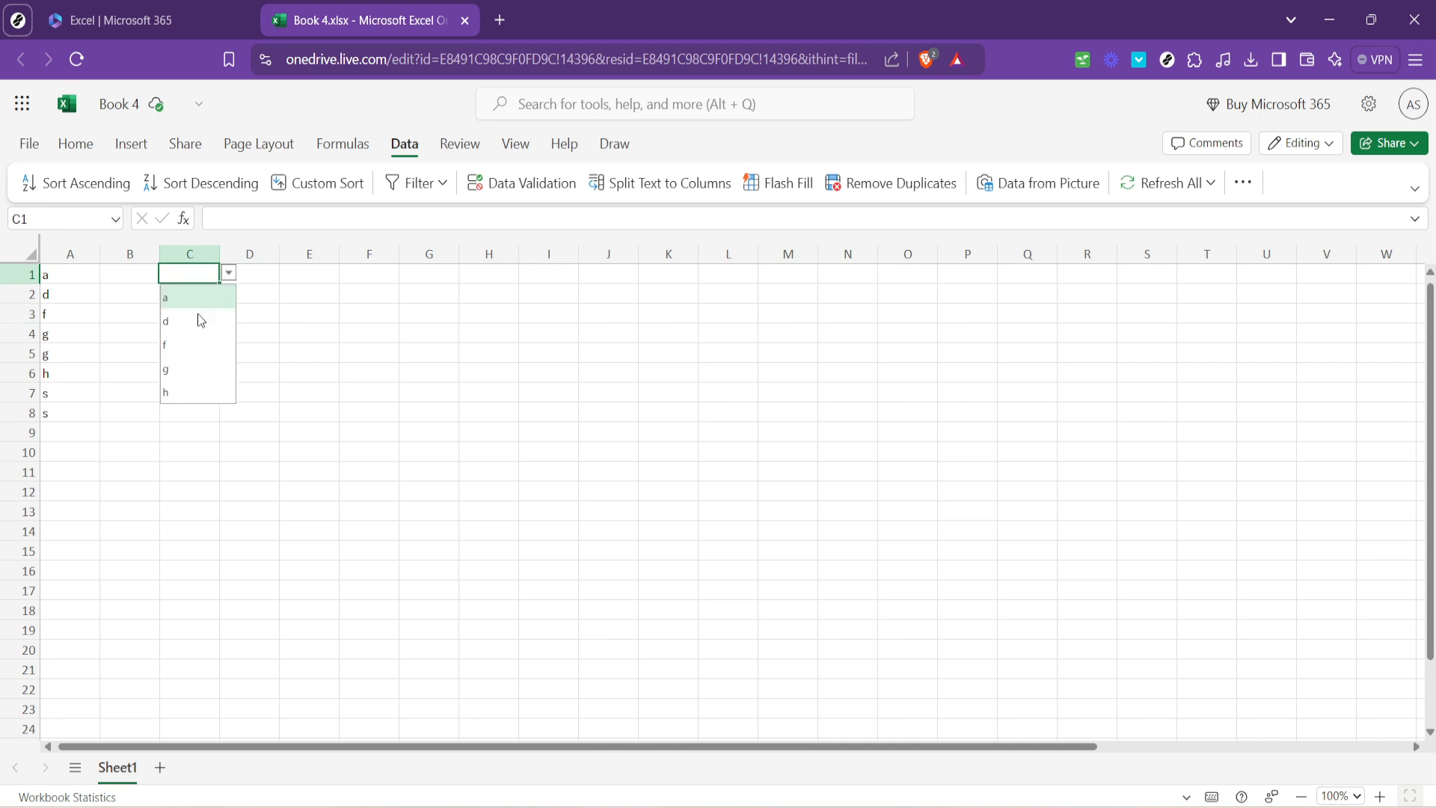
click(177, 322)
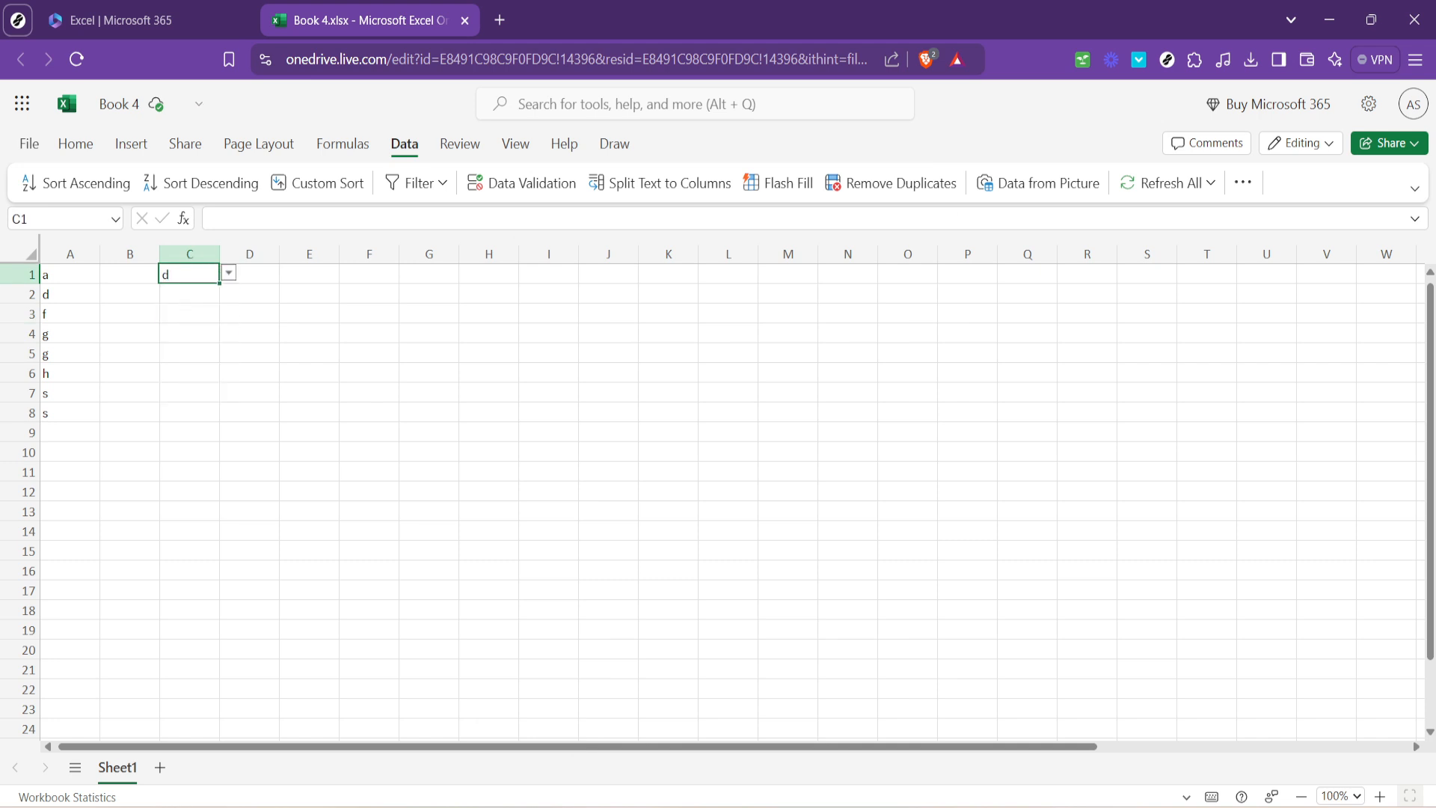
click(229, 274)
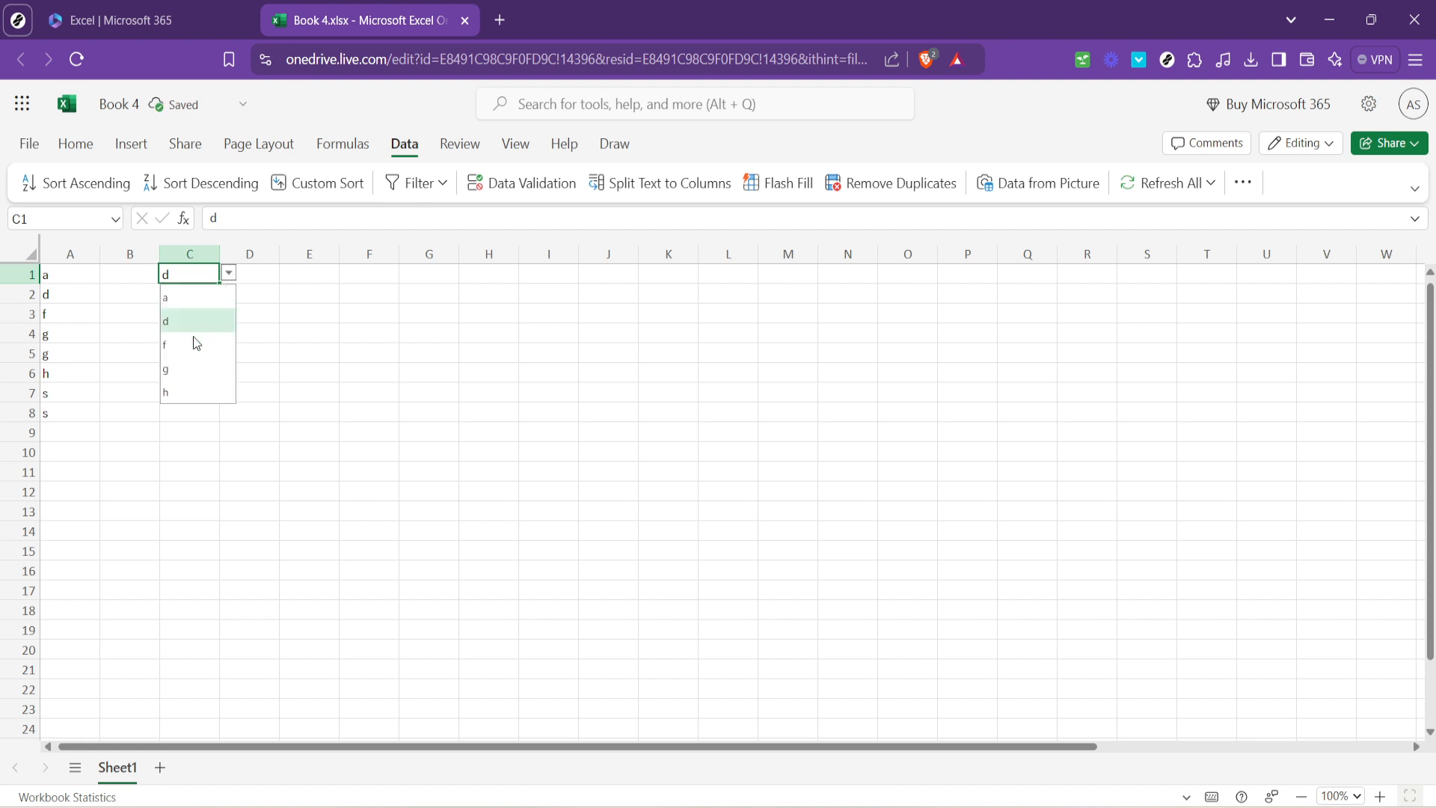
click(189, 362)
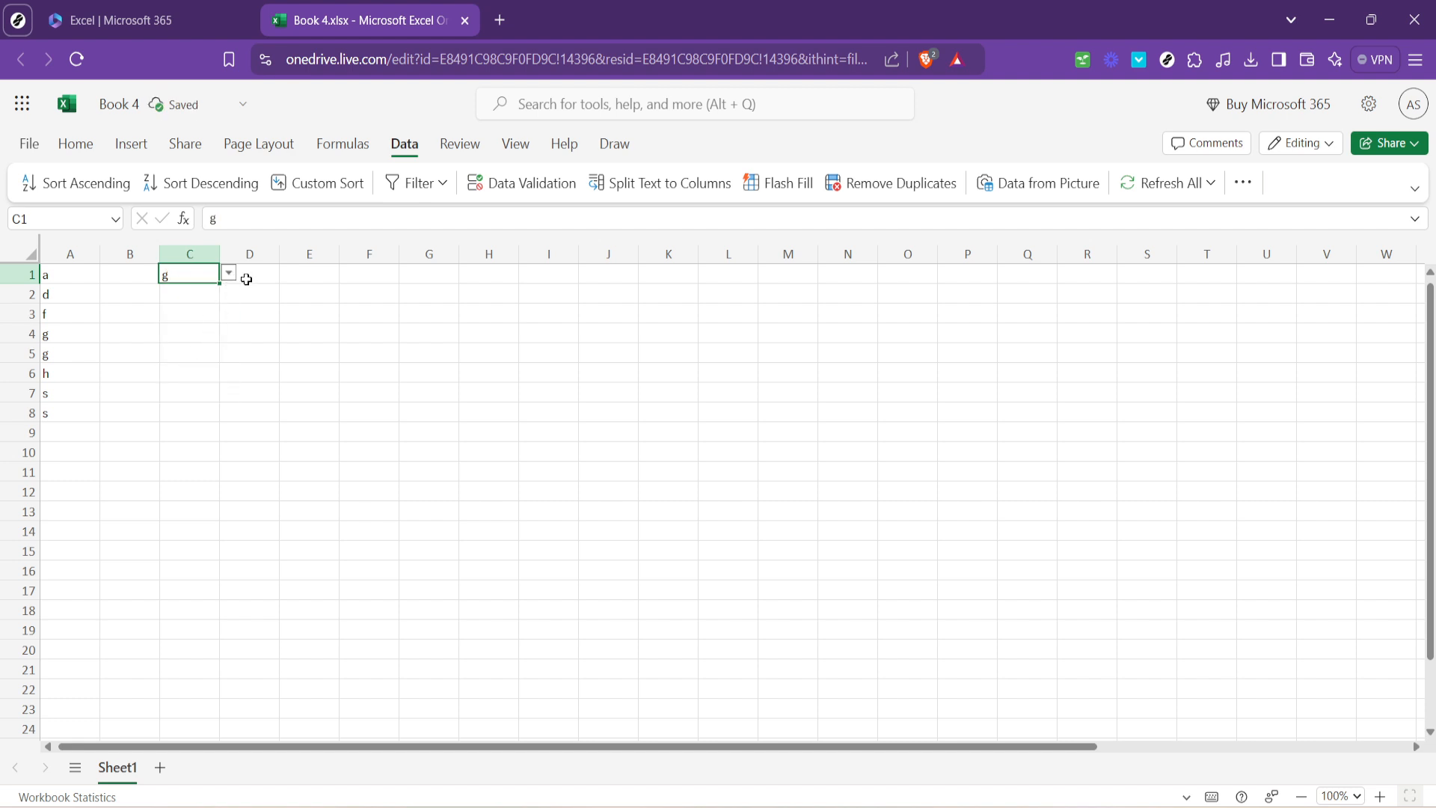
Choose f for cell C2 from its drop-down list.
click(189, 296)
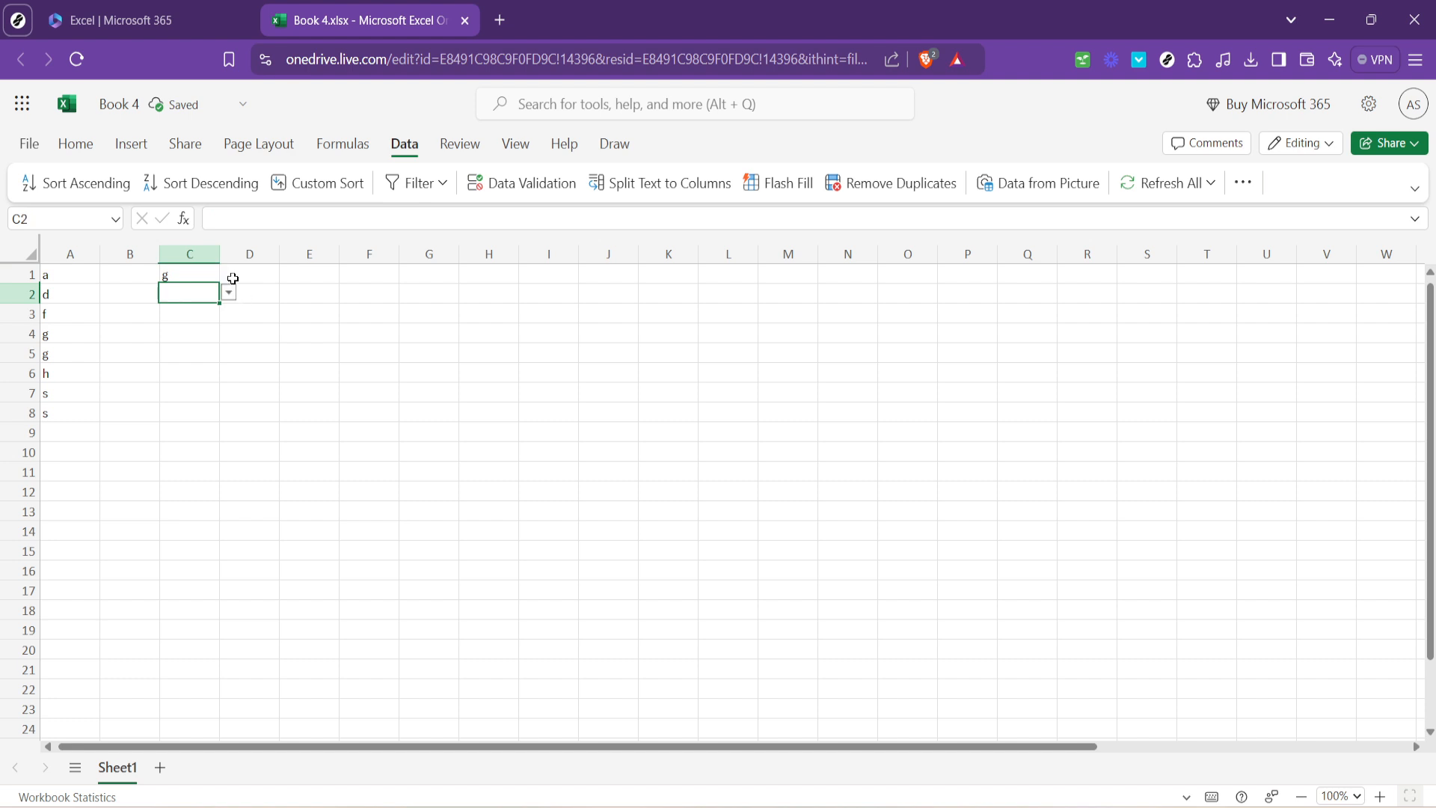
click(230, 298)
click(178, 363)
click(184, 329)
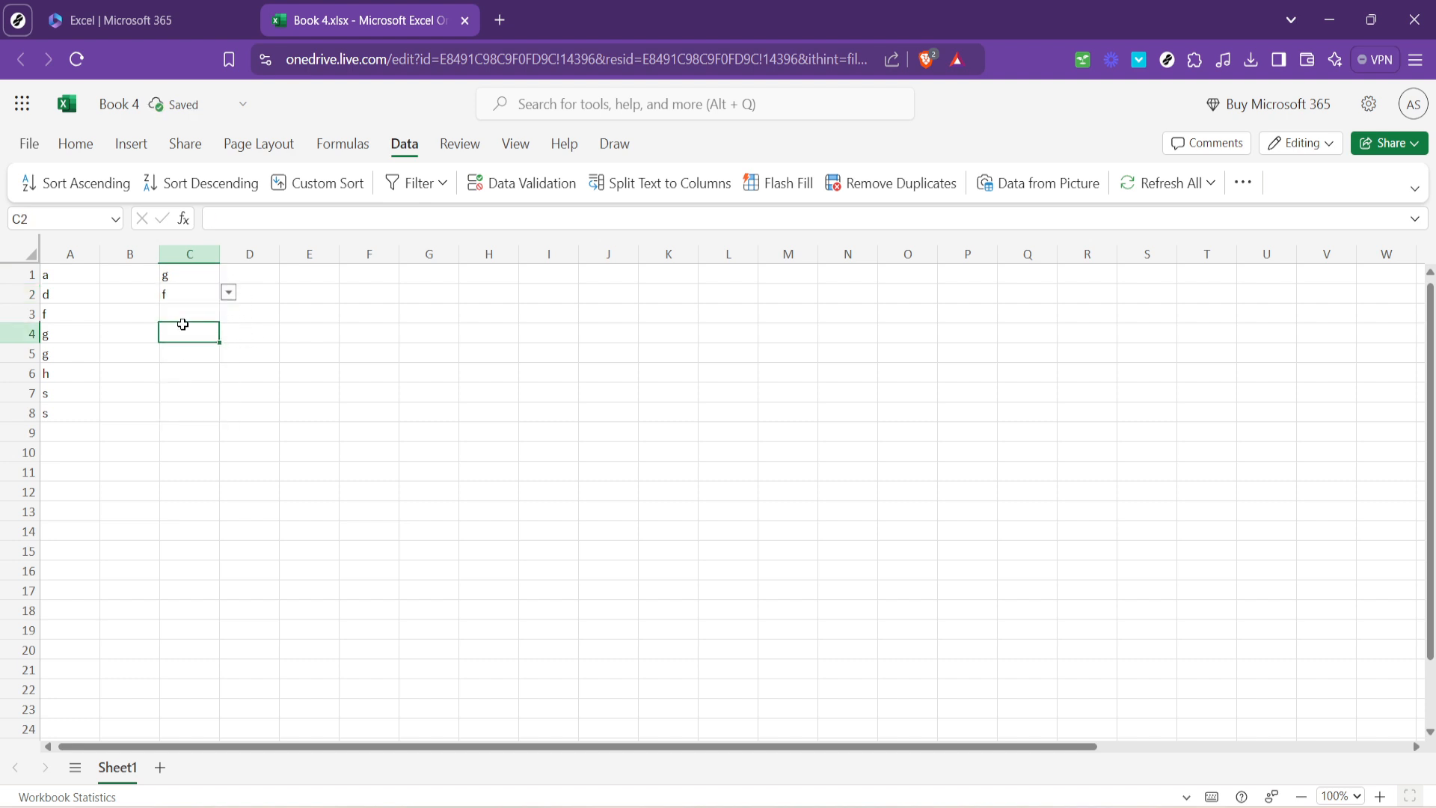
click(184, 370)
click(192, 295)
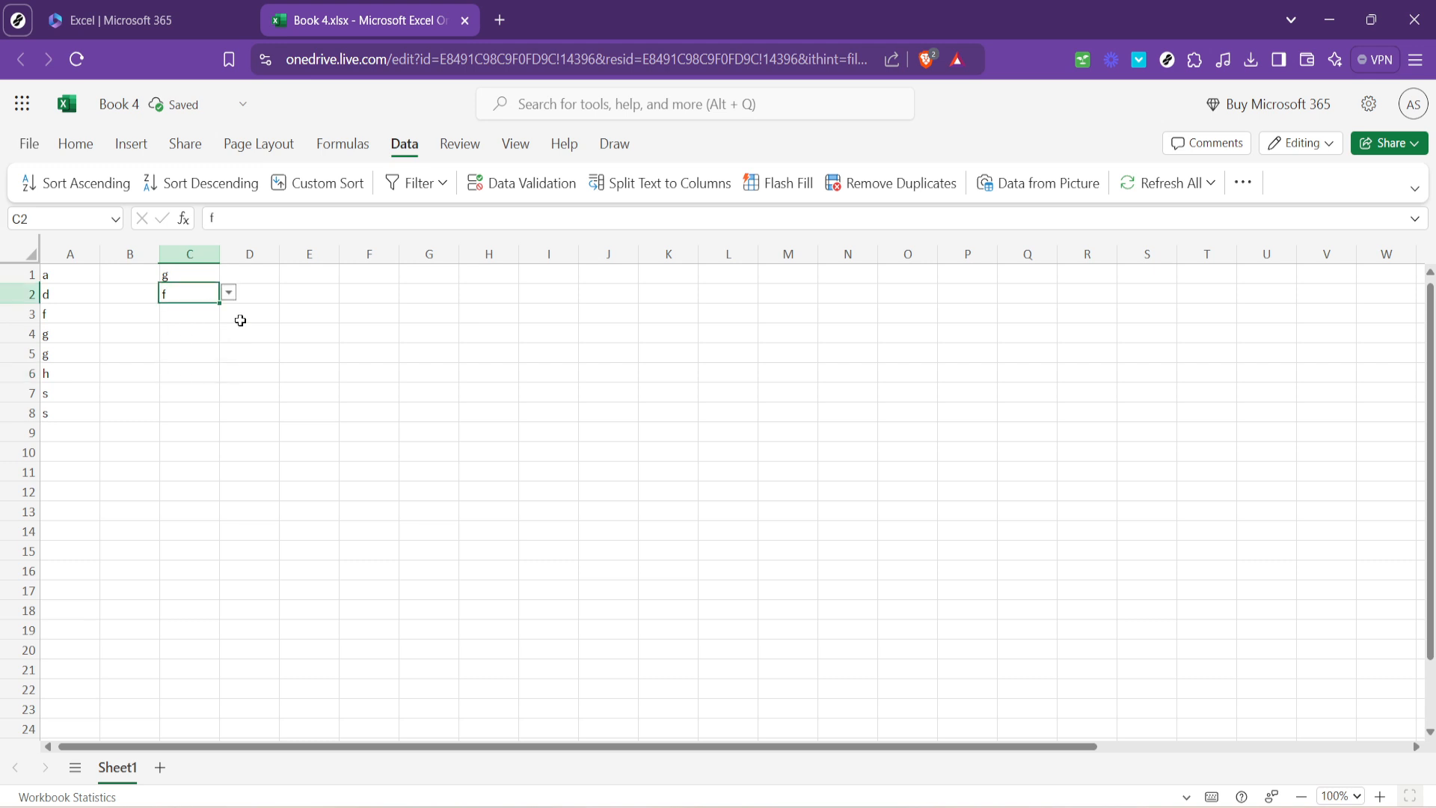